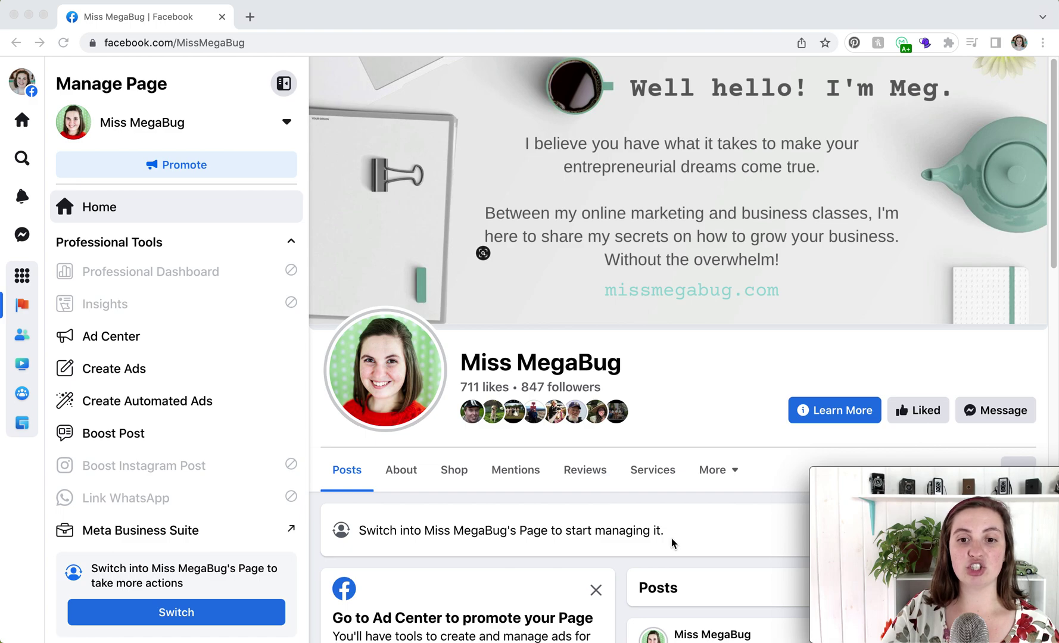
- Open the profile menu and list all profiles, including the Miss MegaBug Page
scroll(685, 492, down, 5)
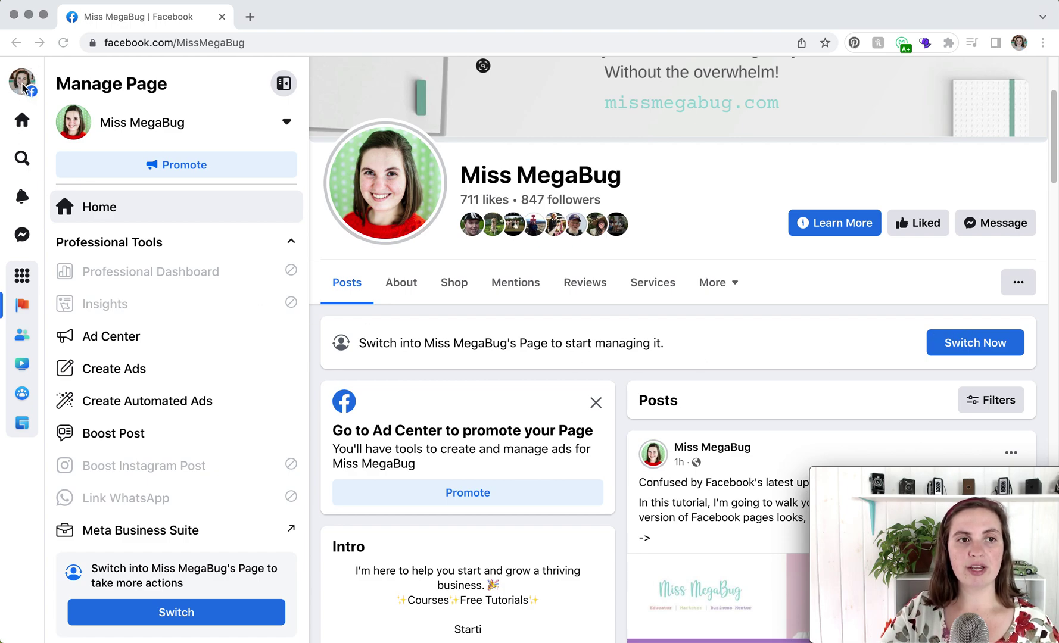
click(22, 83)
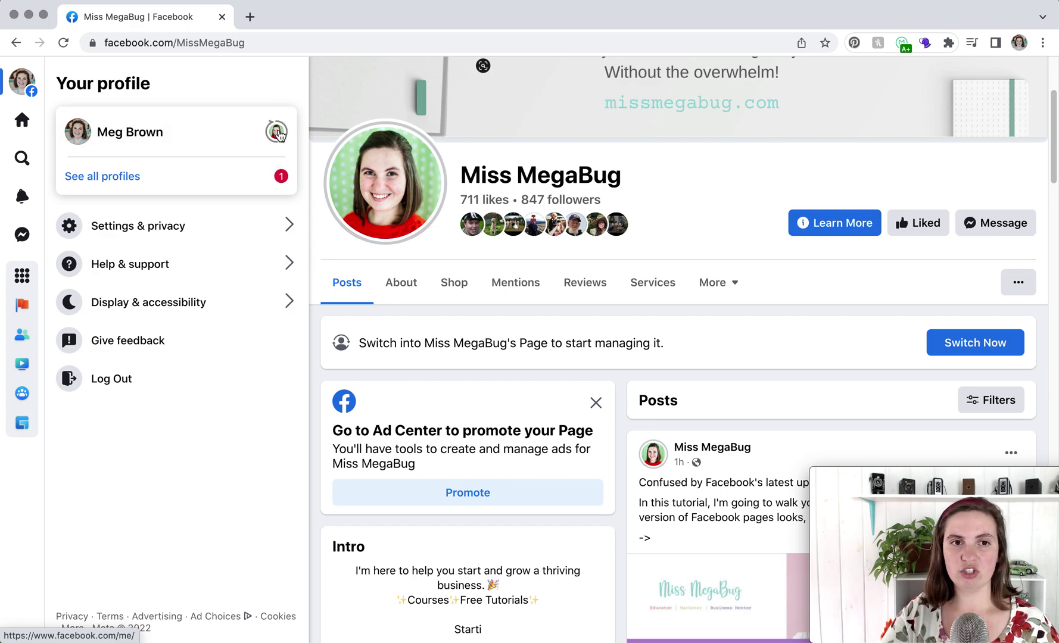
click(91, 181)
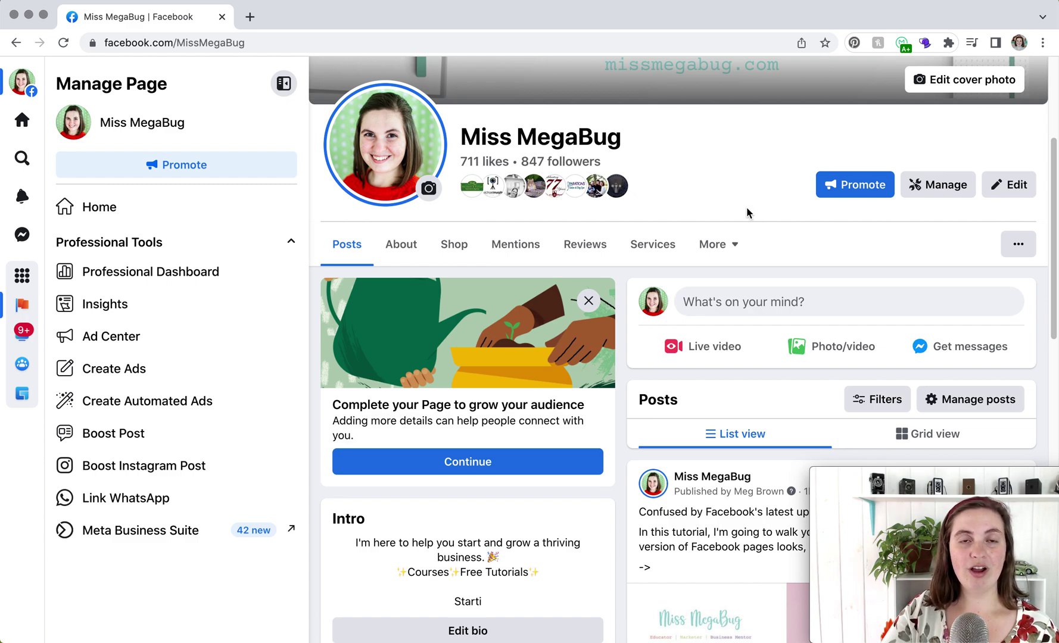
- On the home feed, like the Above the Notch Humane Society coop photo post and start a comment
click(20, 122)
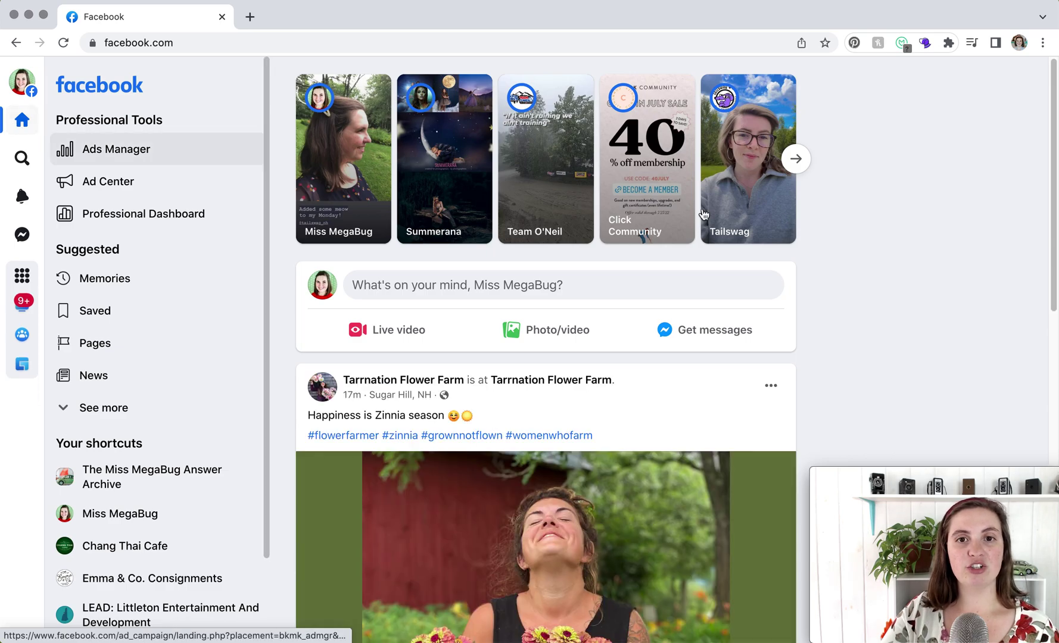
scroll(881, 284, down, 3)
scroll(880, 287, down, 15)
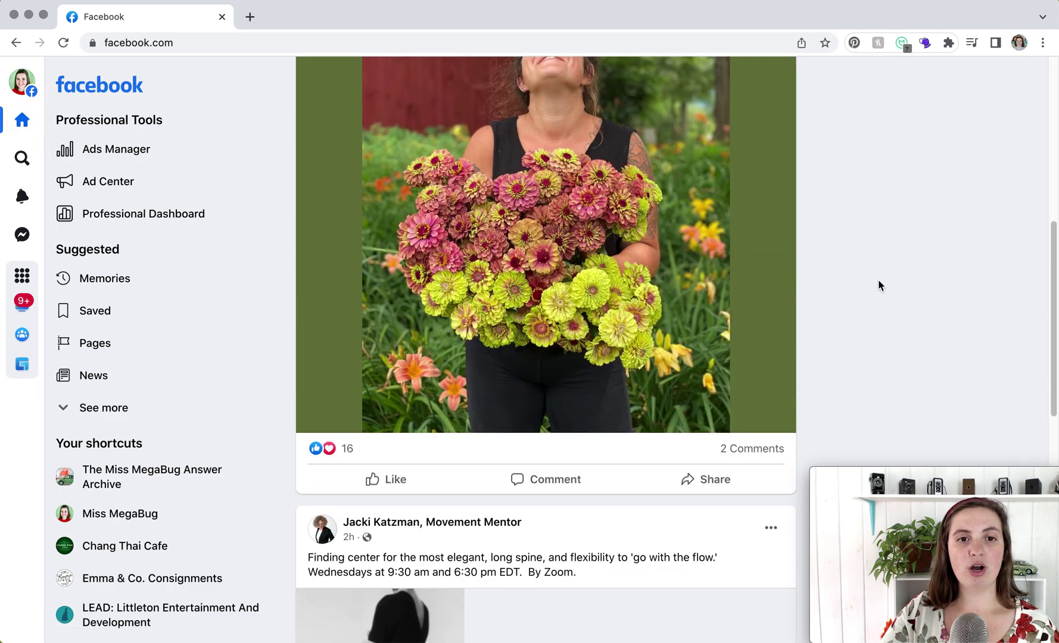
scroll(879, 279, down, 10)
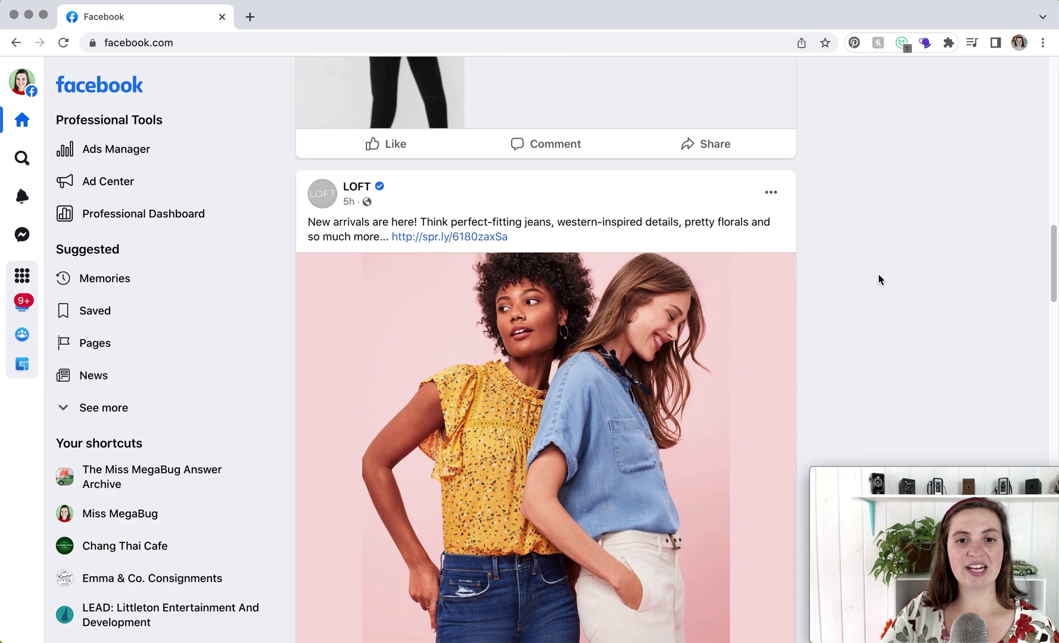
scroll(879, 277, down, 2)
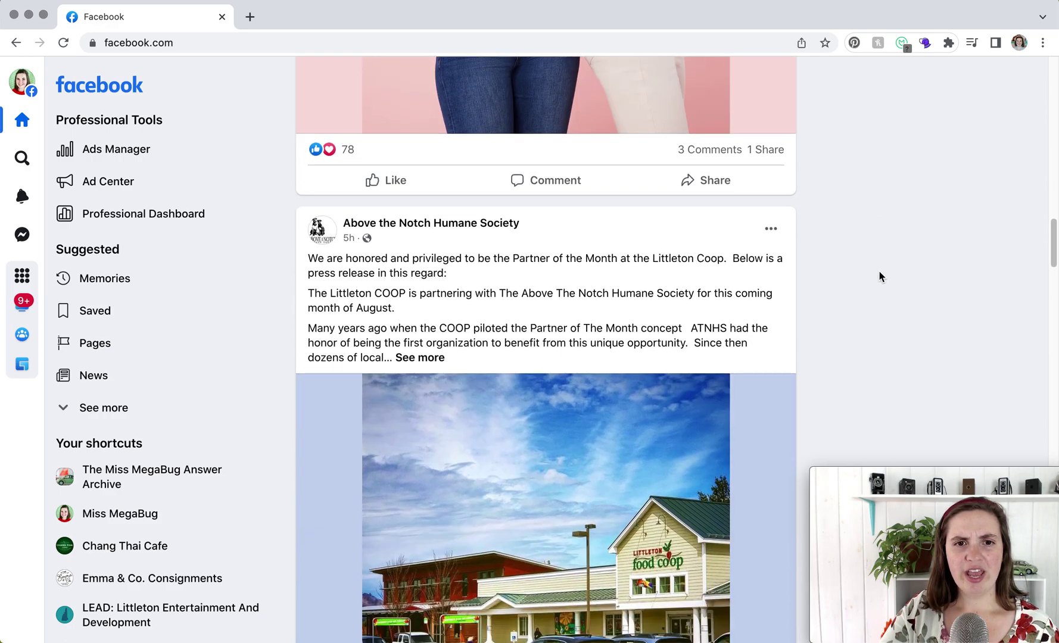
scroll(437, 213, down, 6)
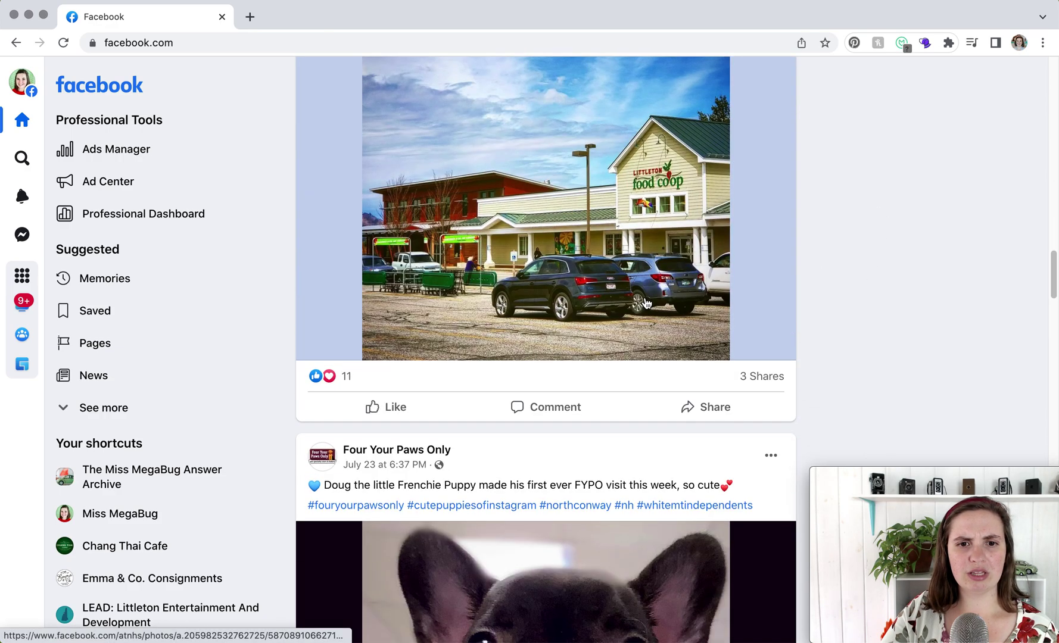
click(373, 411)
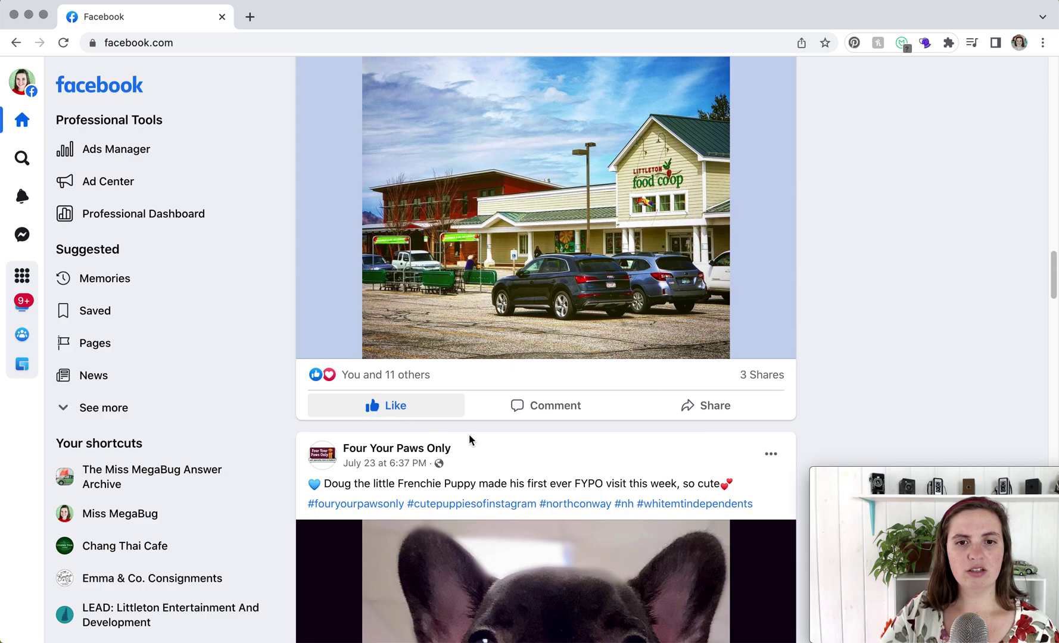
click(536, 411)
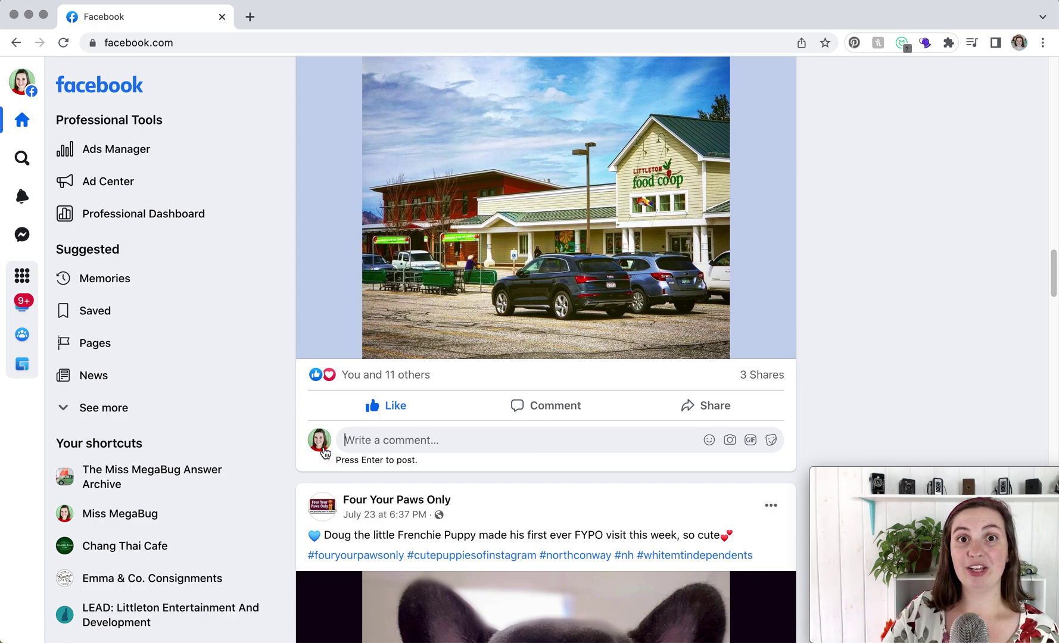
- Check the profile menu, close it, and return to the top of the feed
click(20, 87)
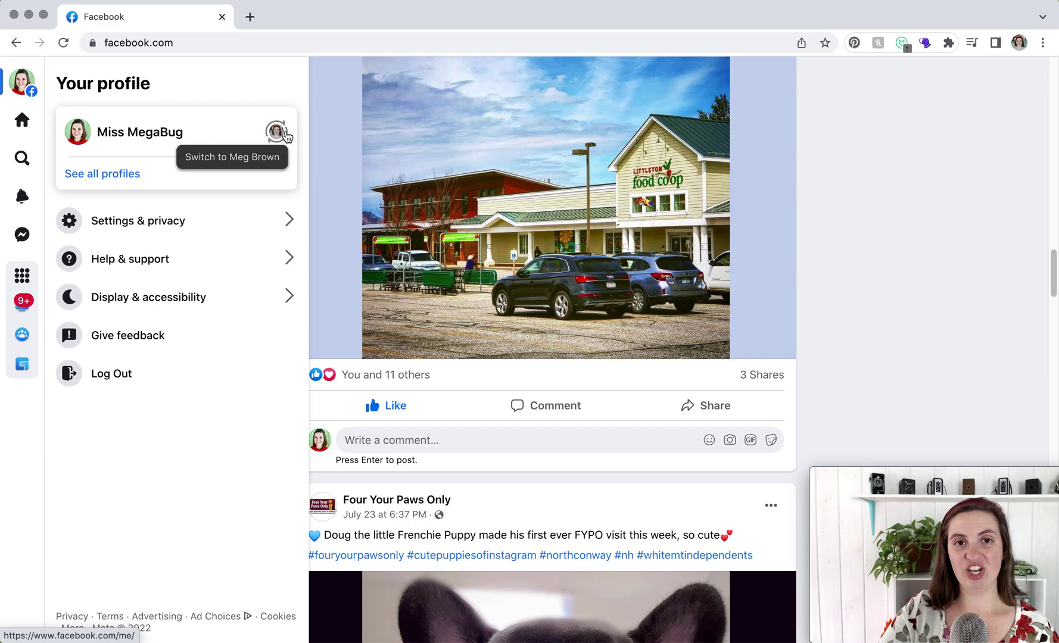
click(992, 261)
scroll(991, 257, up, 20)
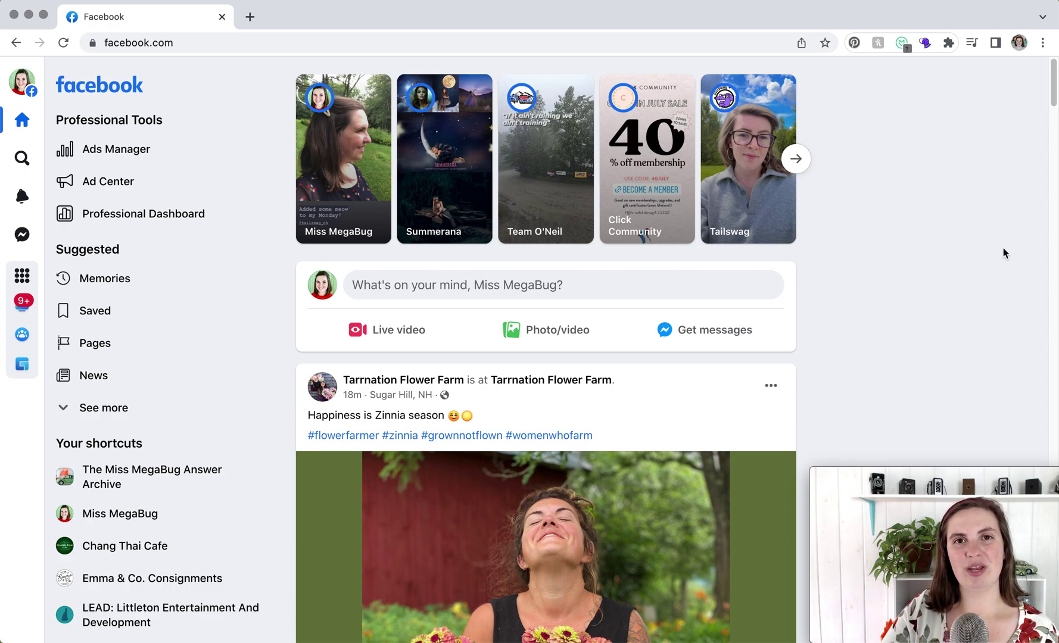
- Search for 'instagram', open the Instagram page, then unlike and re-like it
click(21, 160)
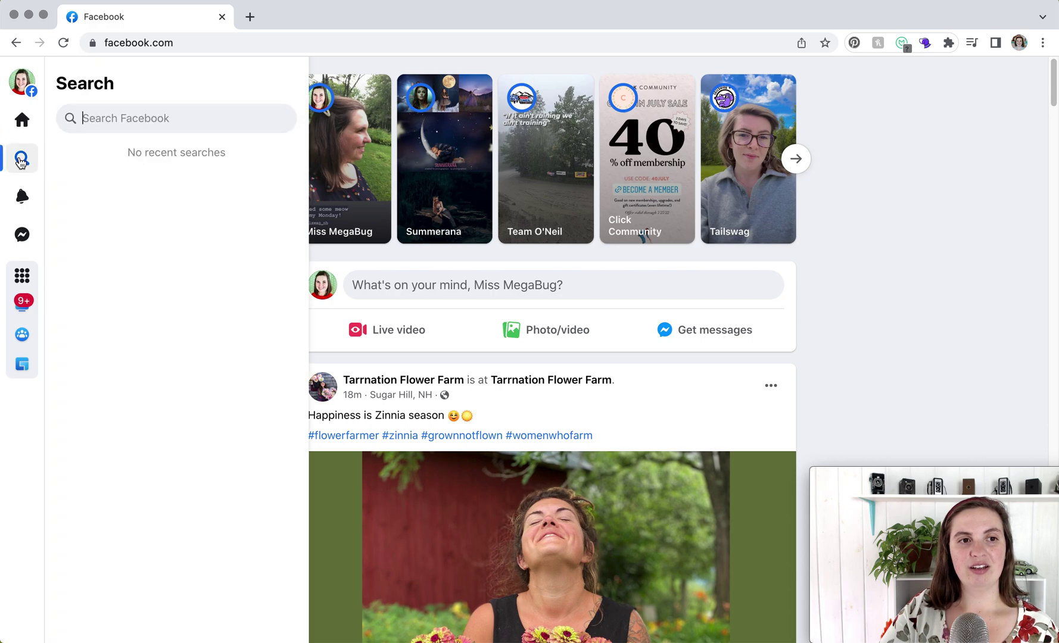
text(inst)
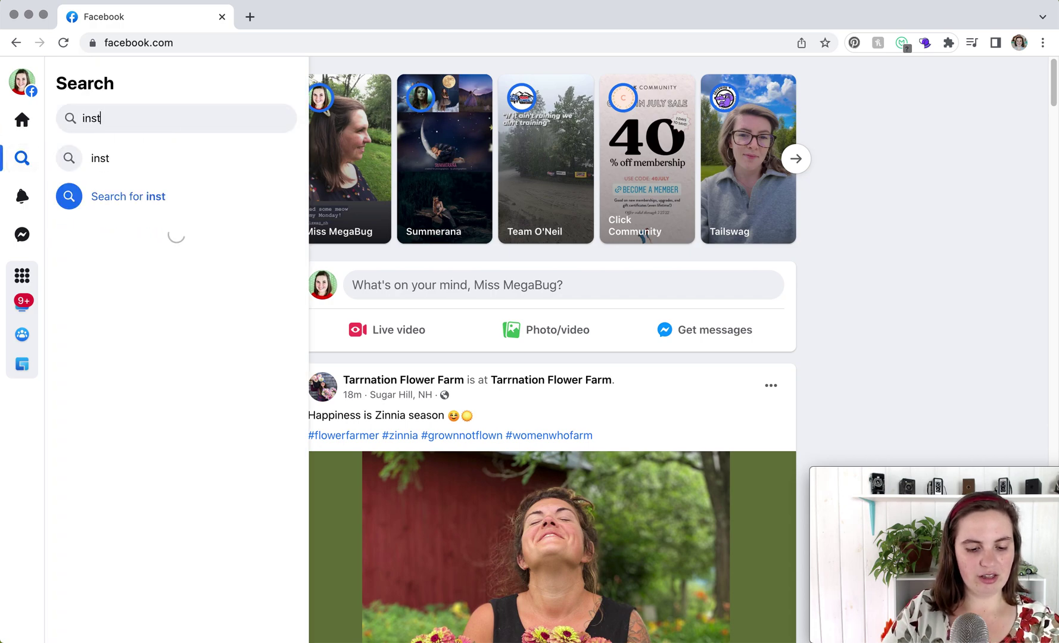
text(agram)
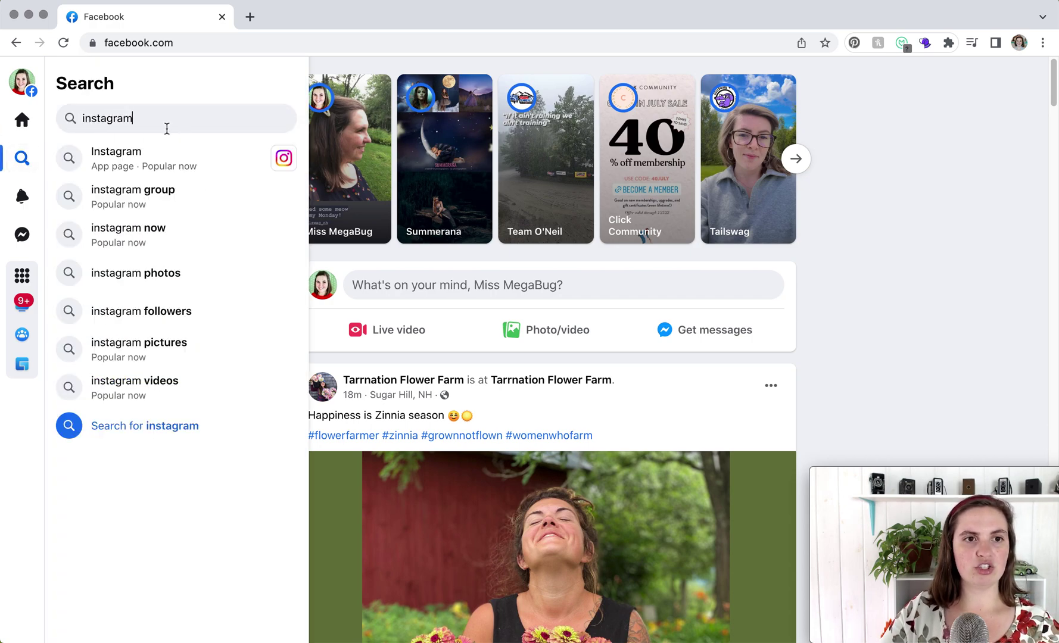
click(130, 167)
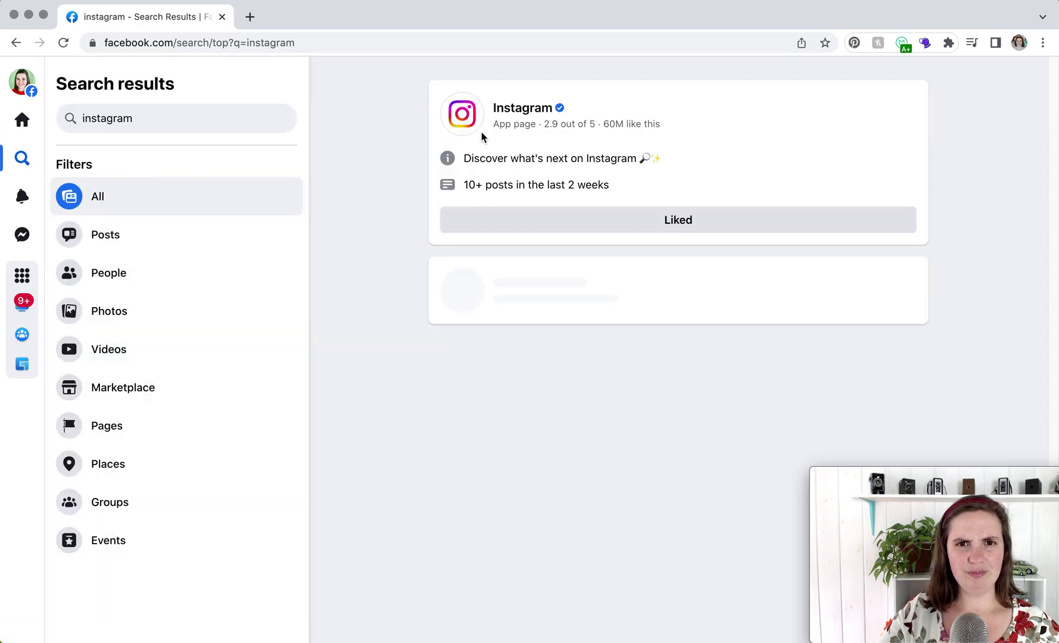
click(510, 113)
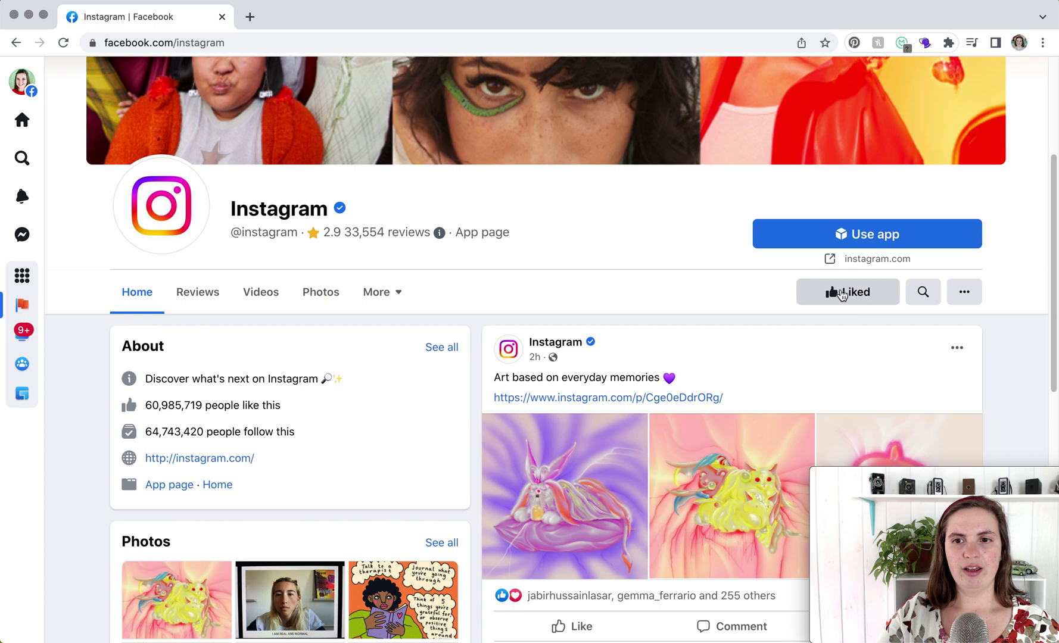
click(835, 301)
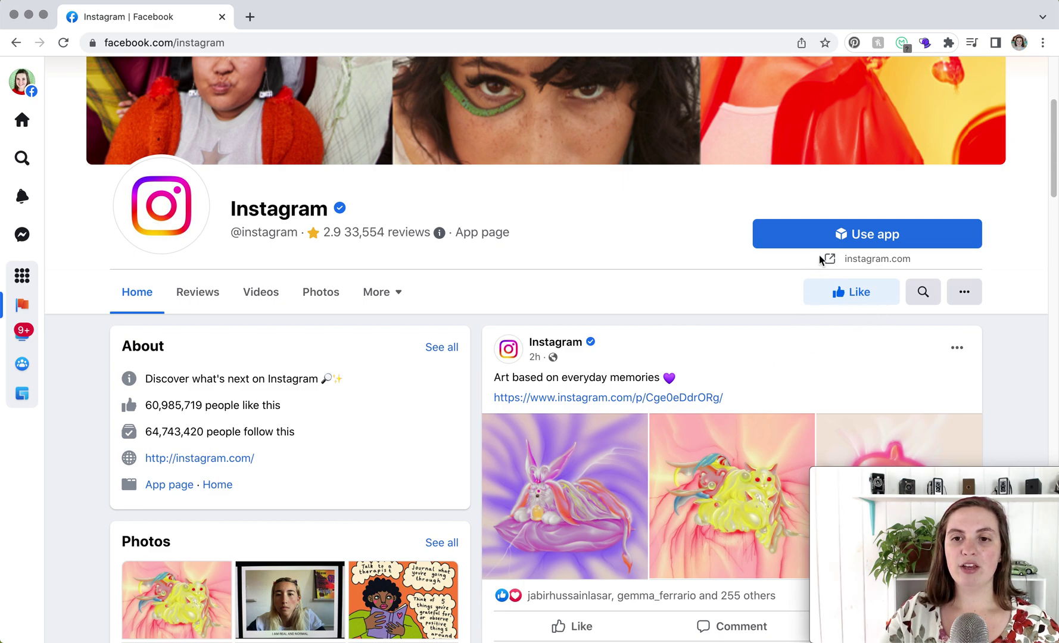
click(836, 291)
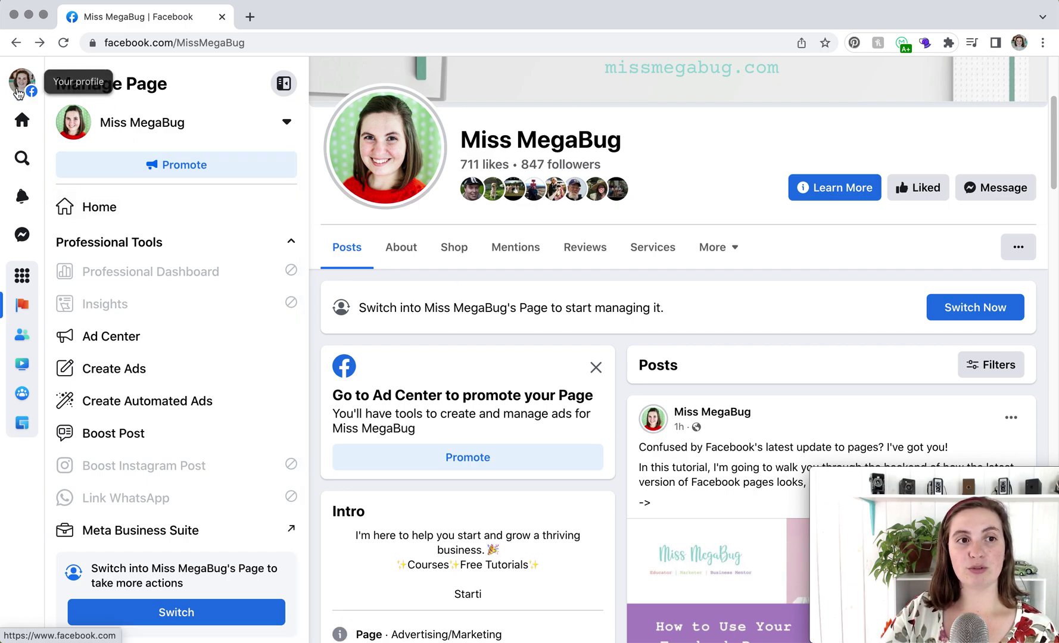
- On the home feed, set the 3MillionCats post to interact as Miss MegaBug
click(19, 137)
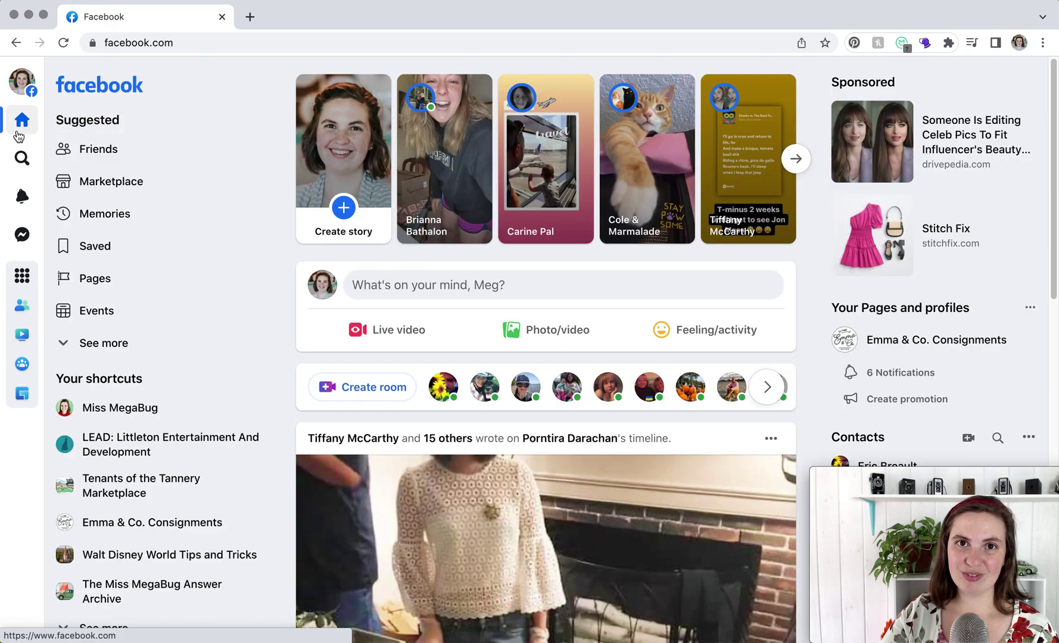
scroll(794, 332, down, 15)
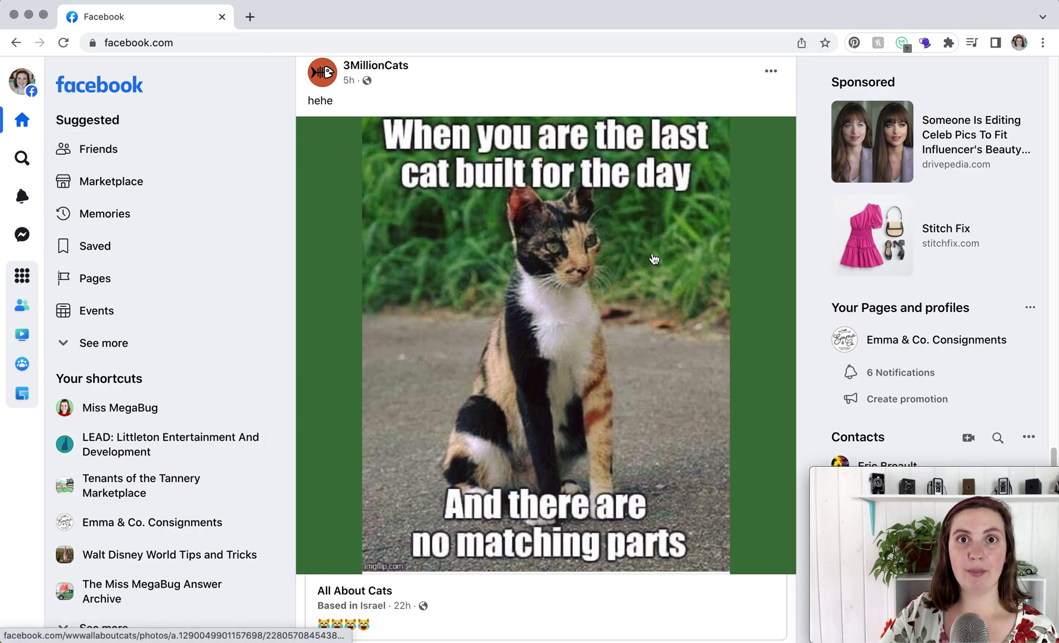
scroll(662, 317, down, 2)
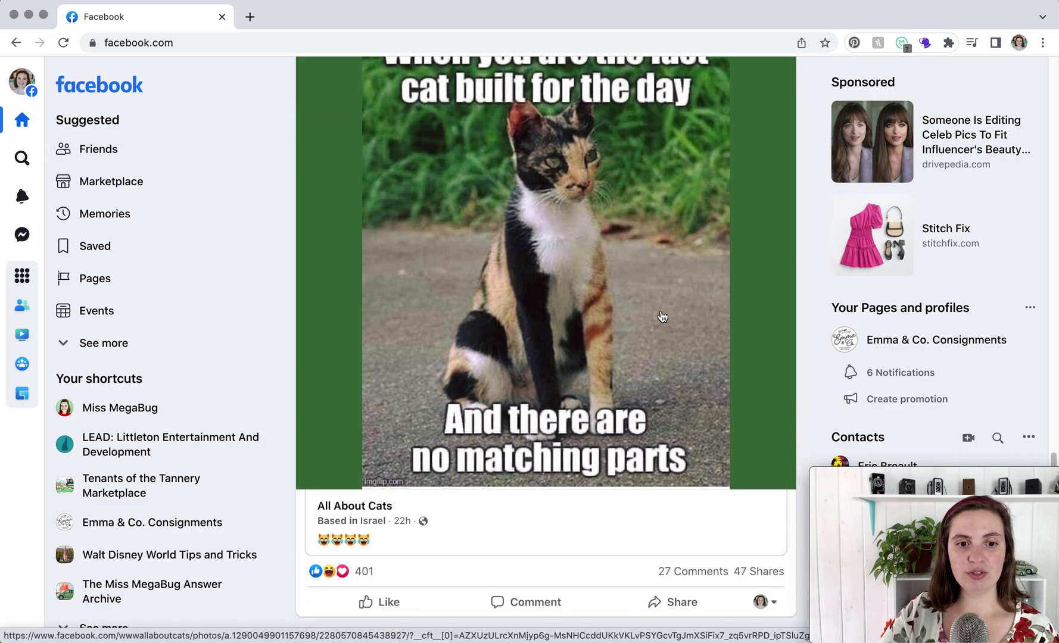
scroll(663, 317, down, 1)
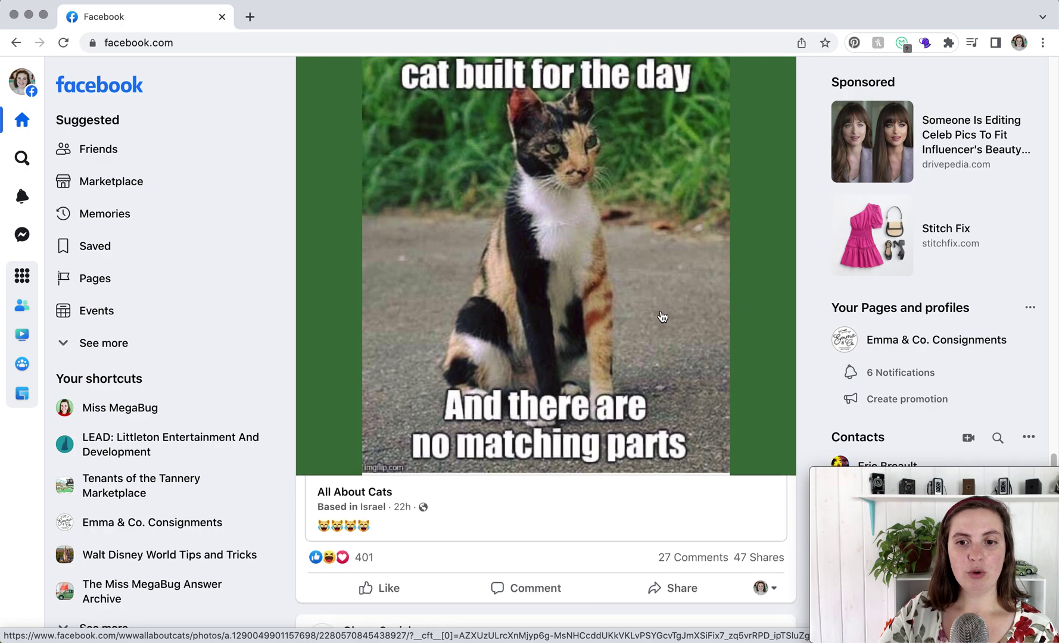
click(775, 595)
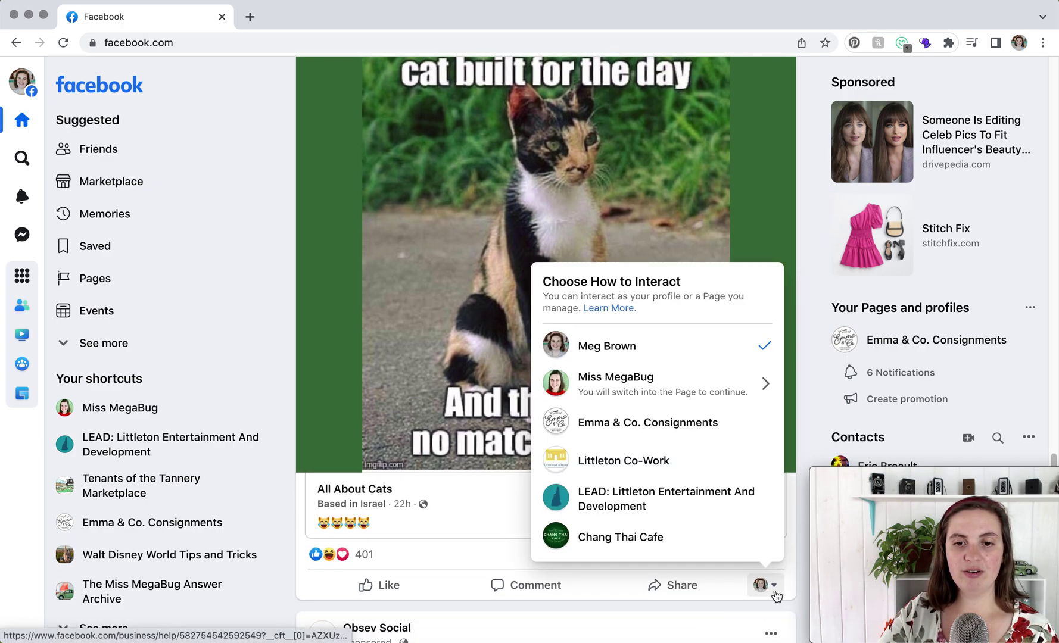
click(638, 393)
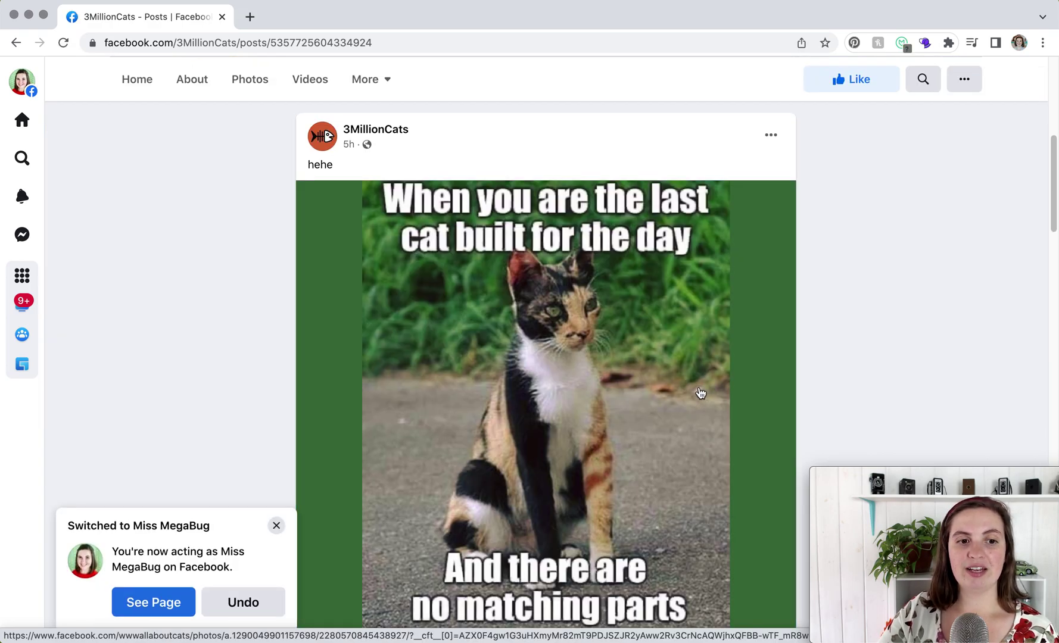
scroll(701, 390, down, 5)
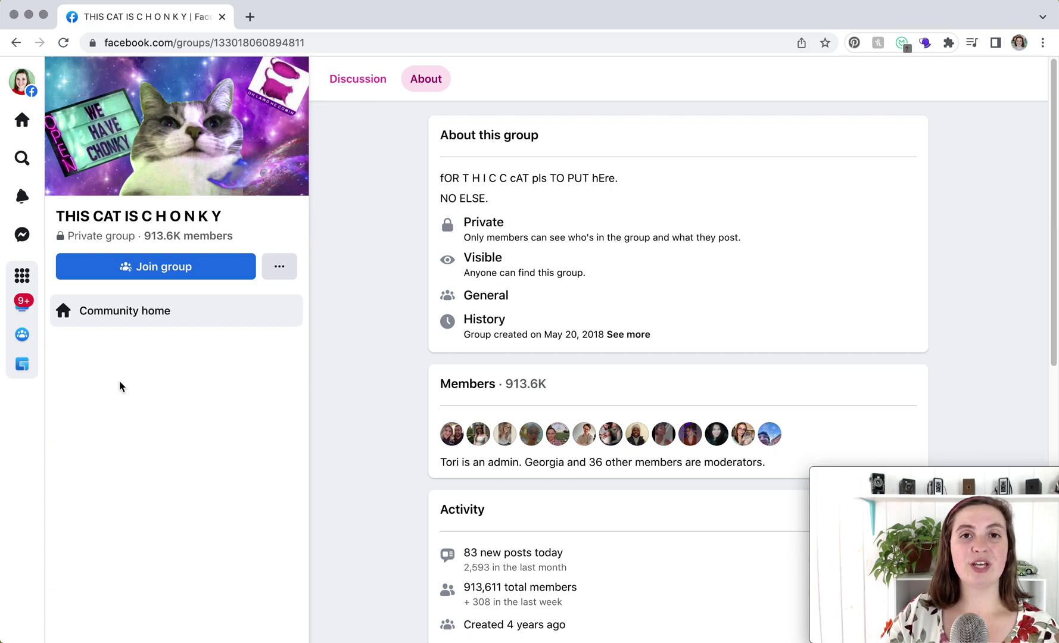
- Open the Groups feed from the left rail
click(22, 338)
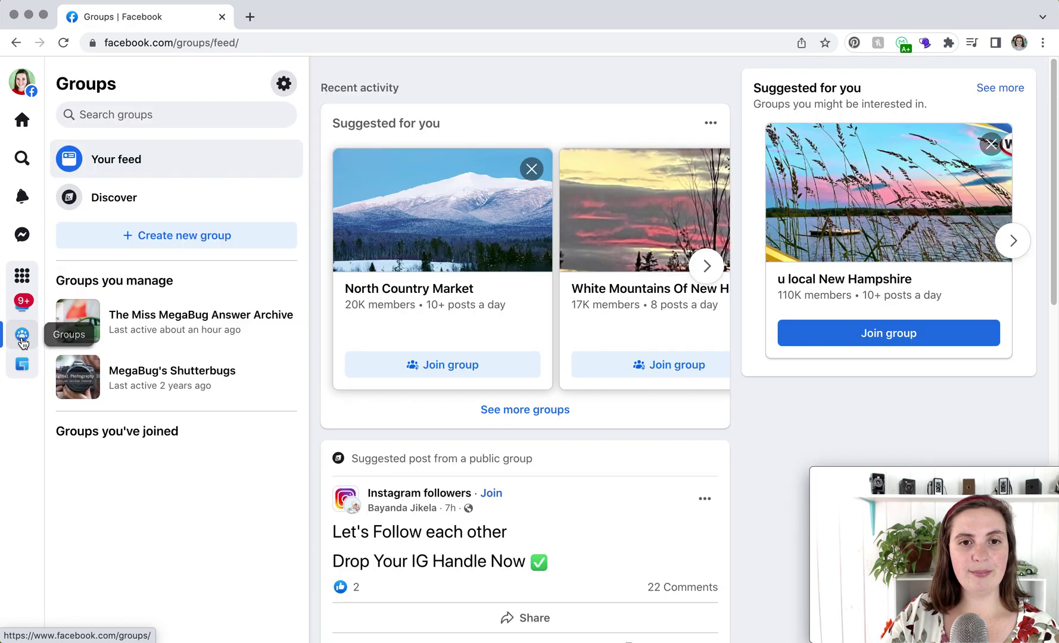
- Scroll down the Groups feed to the suggested Creative Gardening gladiolus post
scroll(777, 471, down, 4)
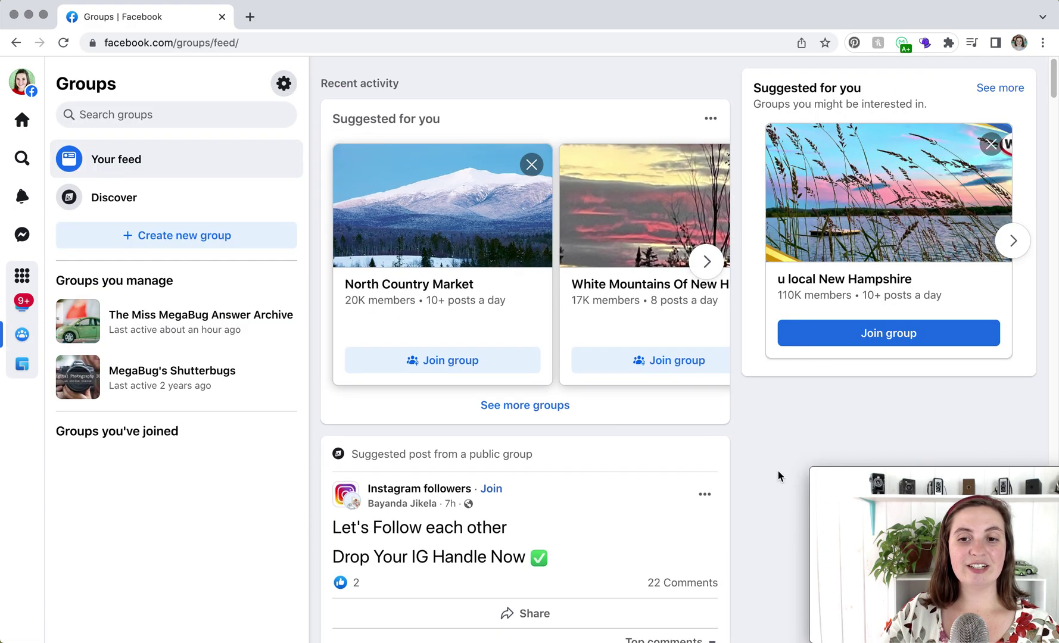
scroll(777, 470, down, 5)
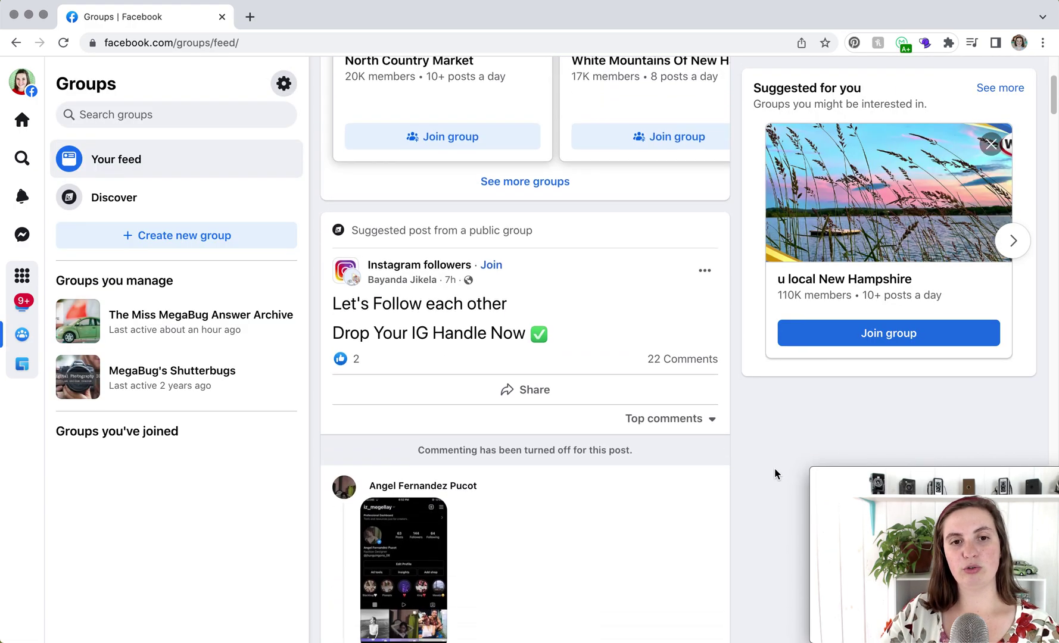
scroll(774, 467, down, 6)
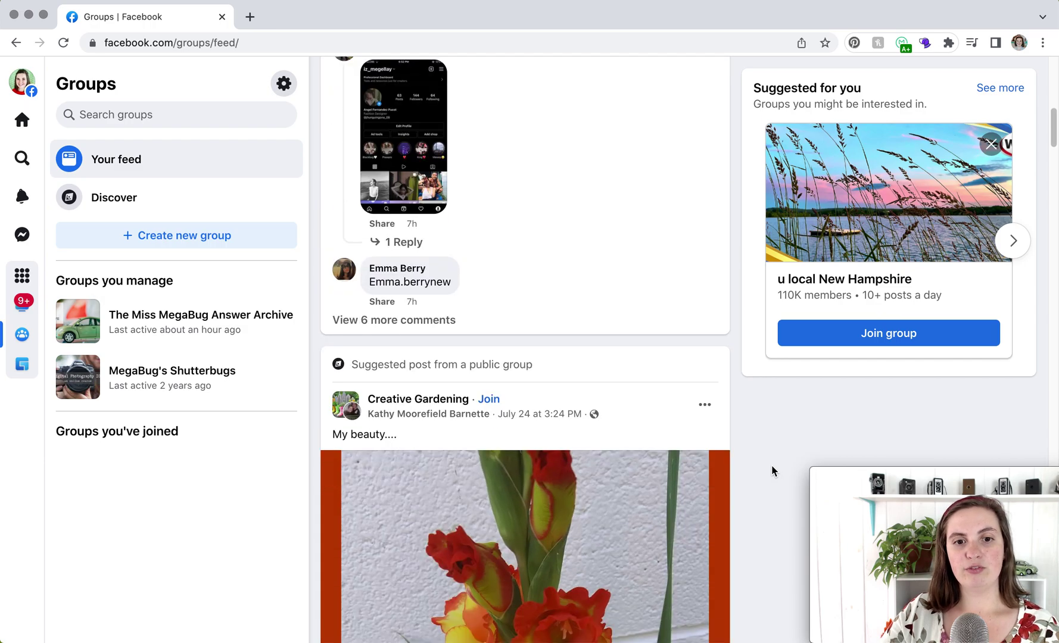
scroll(772, 466, down, 2)
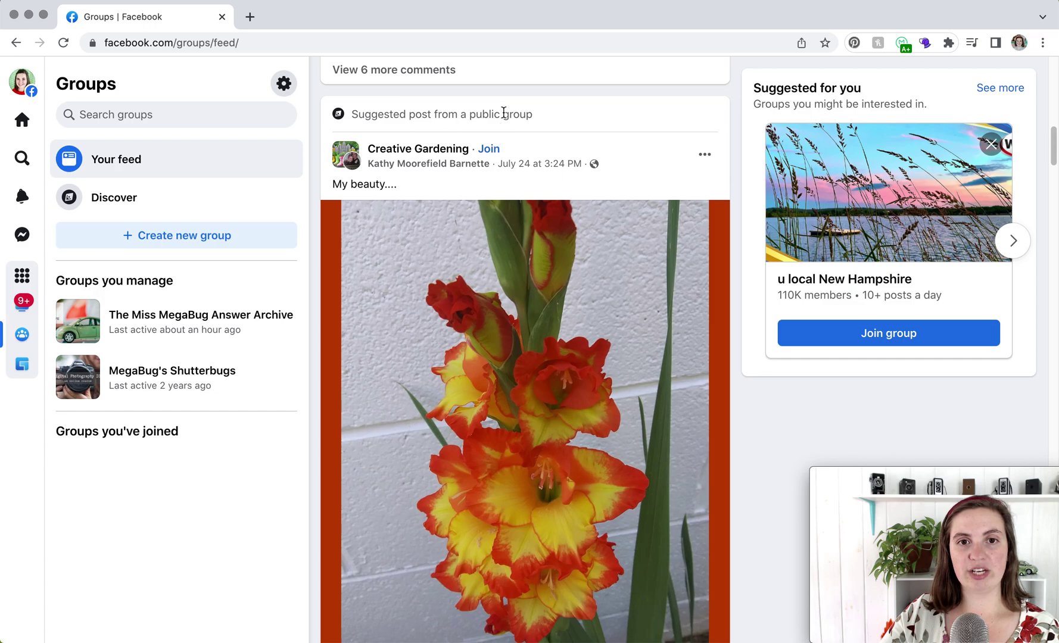
scroll(771, 459, down, 1)
scroll(769, 453, down, 5)
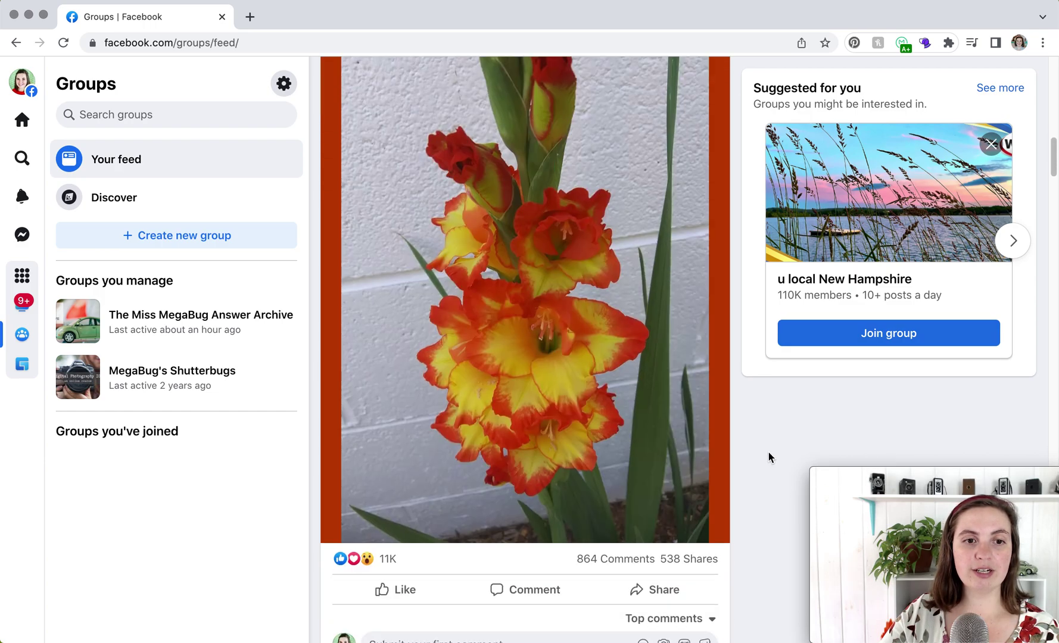